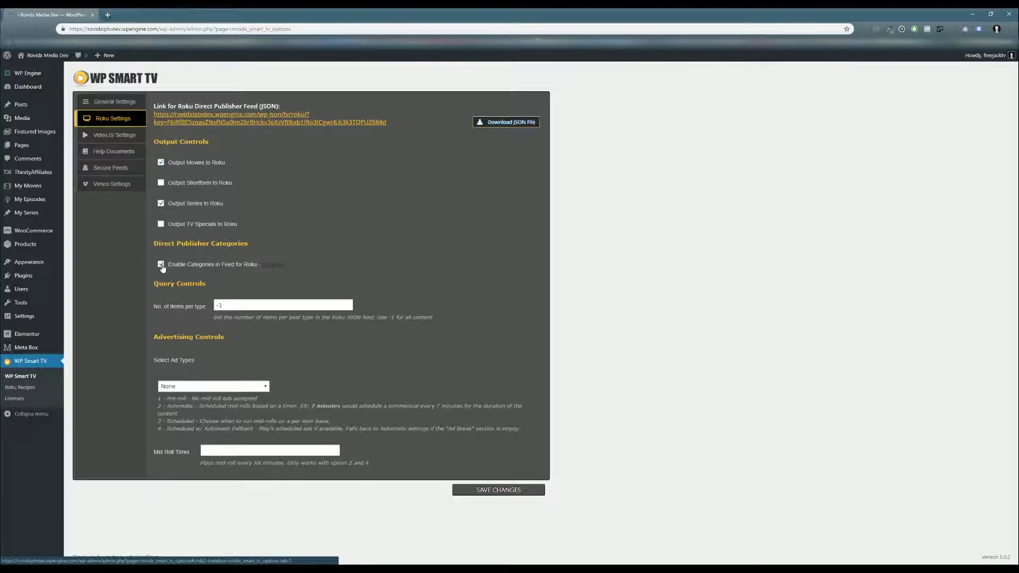
# Save the Roku settings and open the Roku Recipes page.
pyautogui.click(509, 492)
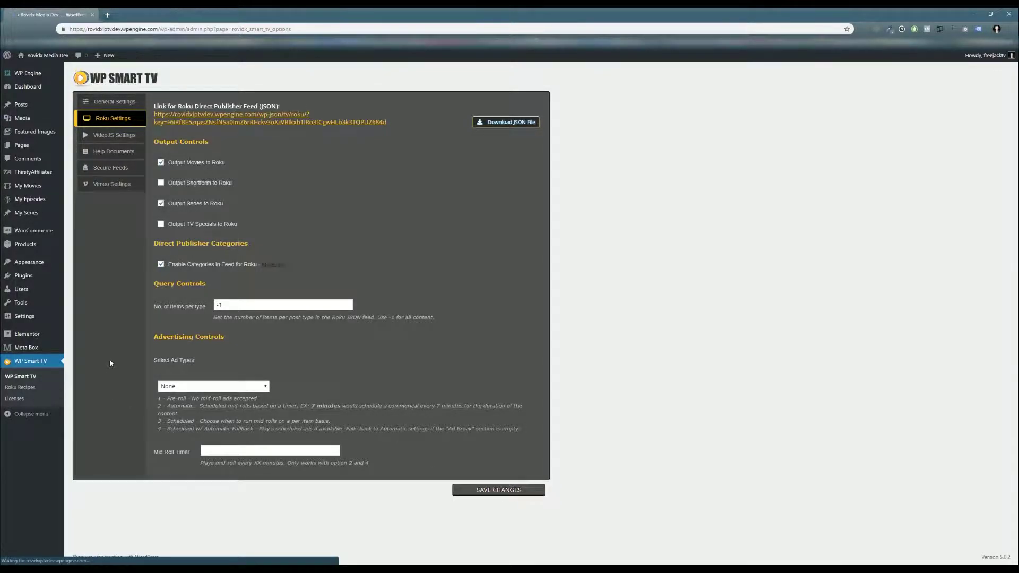
pyautogui.click(25, 392)
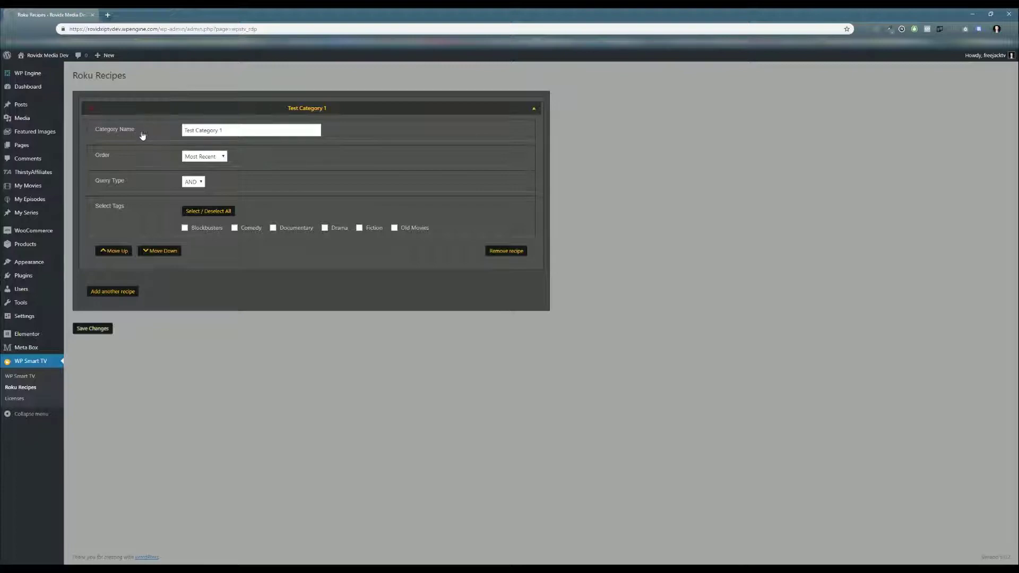
# Rename the existing recipe's category to "Dramatic Comedy" and set its order to Chronological.
pyautogui.tripleClick(242, 130)
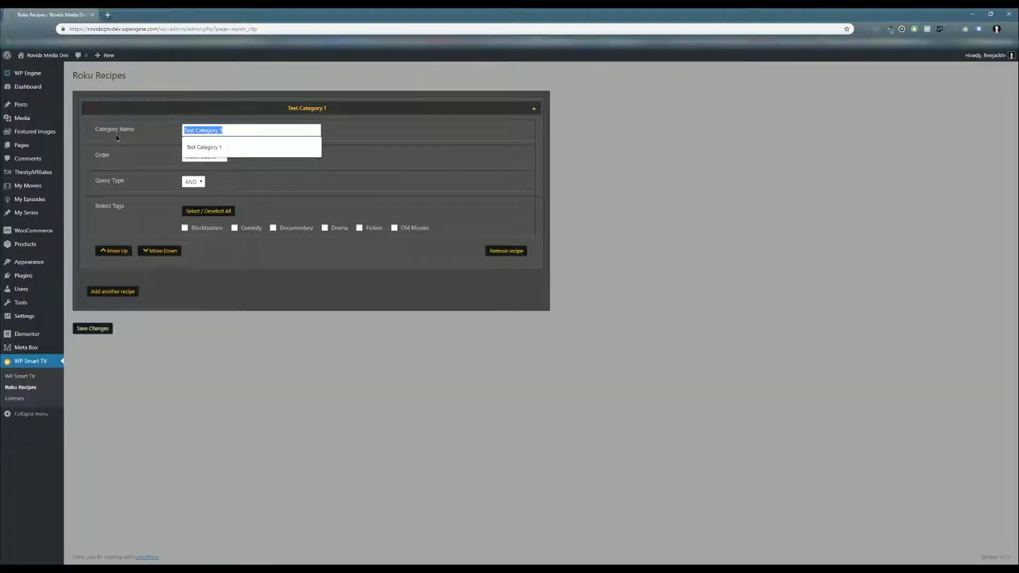
pyautogui.write('Dramatic Comedy')
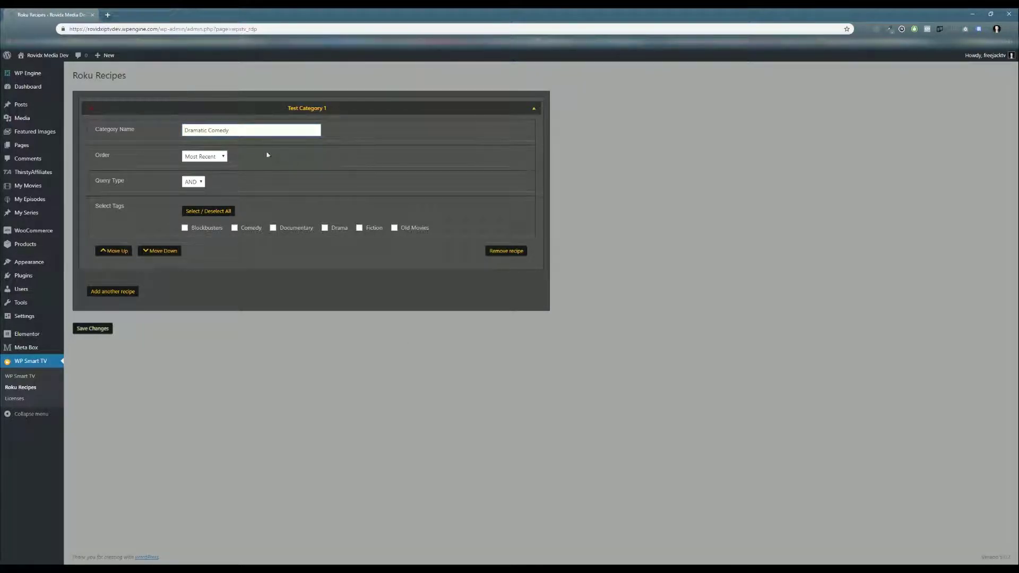
pyautogui.click(210, 156)
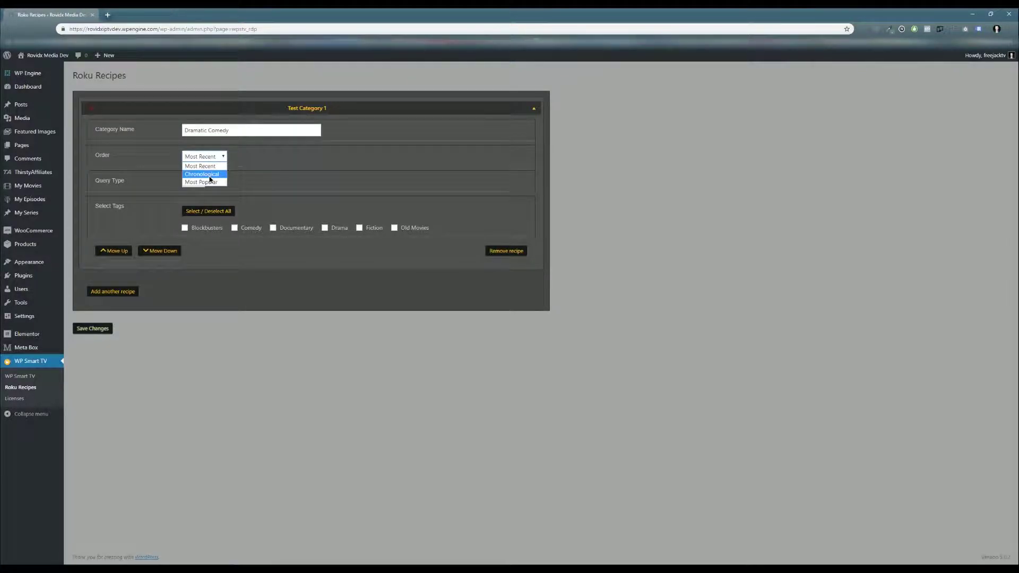
pyautogui.click(210, 175)
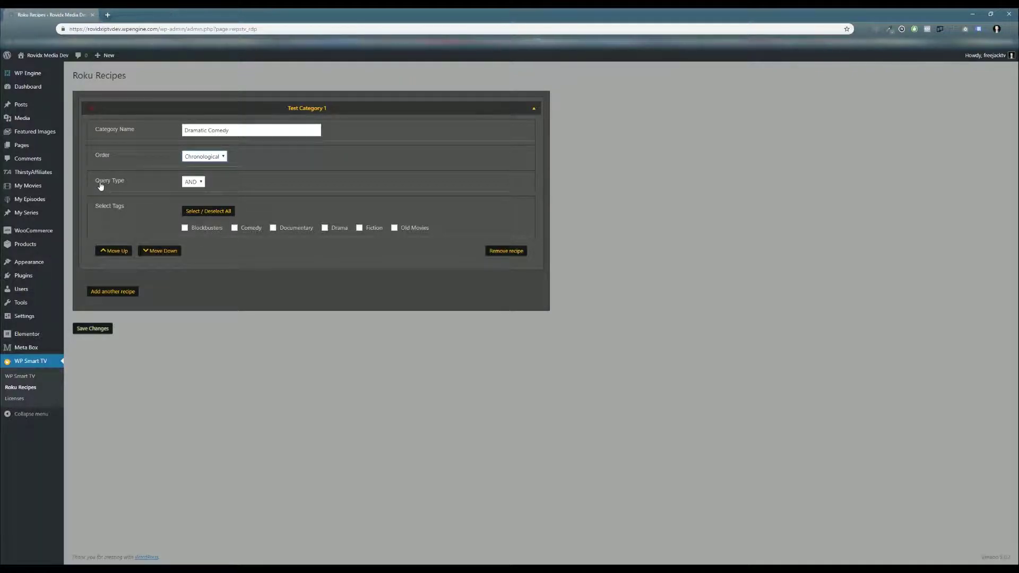
# Keep AND as the Dramatic Comedy recipe's query type and select the Comedy and Drama tags.
pyautogui.click(191, 183)
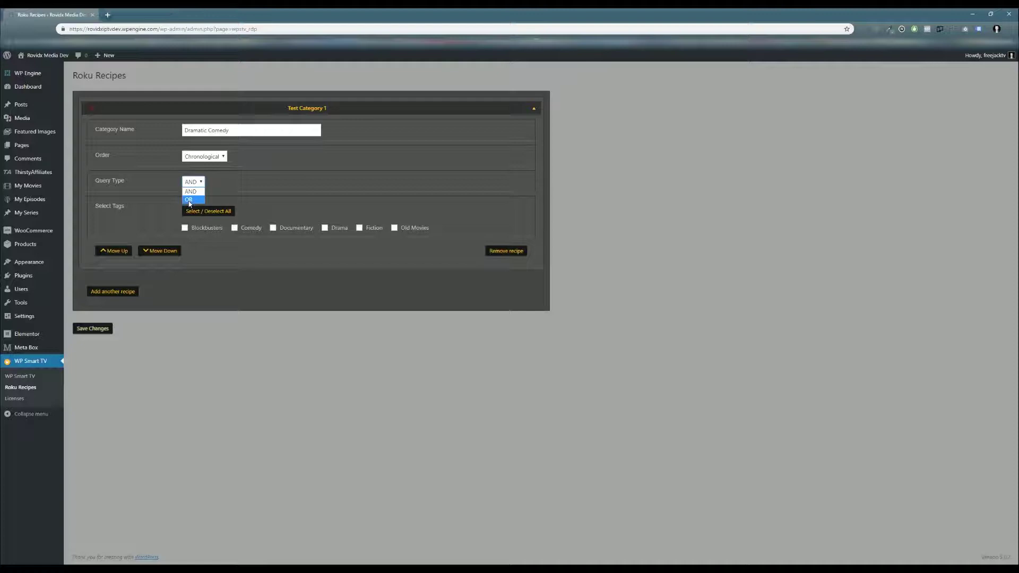
pyautogui.click(191, 192)
pyautogui.click(234, 228)
pyautogui.click(324, 228)
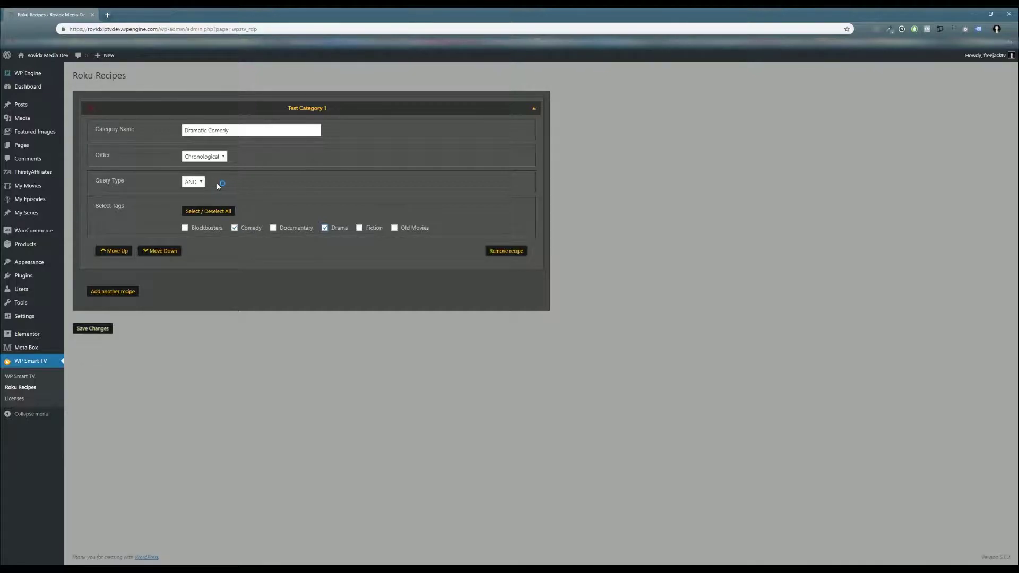
# Change the Dramatic Comedy recipe's query type to OR.
pyautogui.click(190, 185)
pyautogui.click(237, 220)
pyautogui.click(200, 182)
pyautogui.click(192, 201)
# Add a second recipe with the category name "Amazing Fiction" and the order Most Popular.
pyautogui.click(118, 293)
pyautogui.click(213, 305)
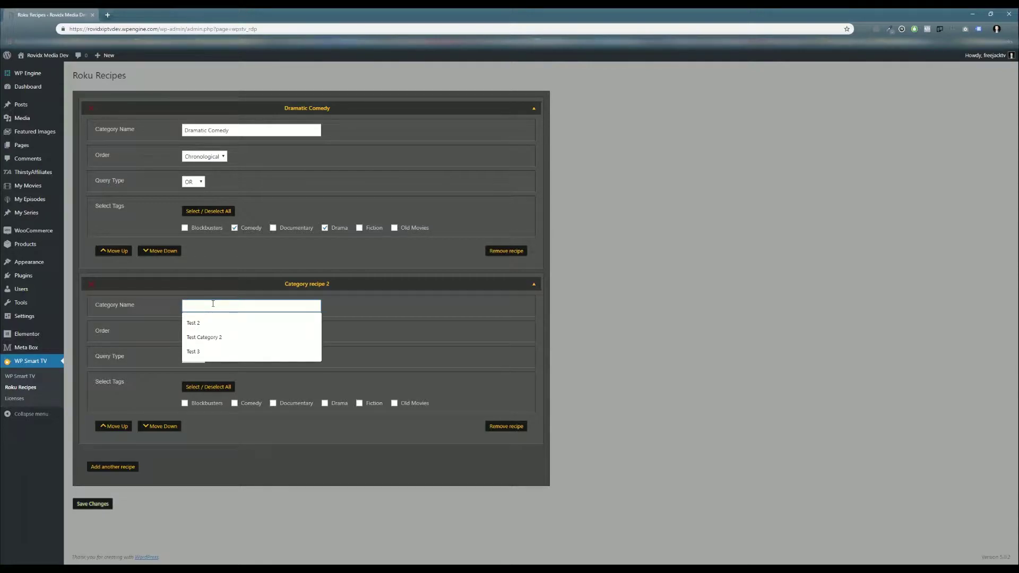
pyautogui.write('AMa')
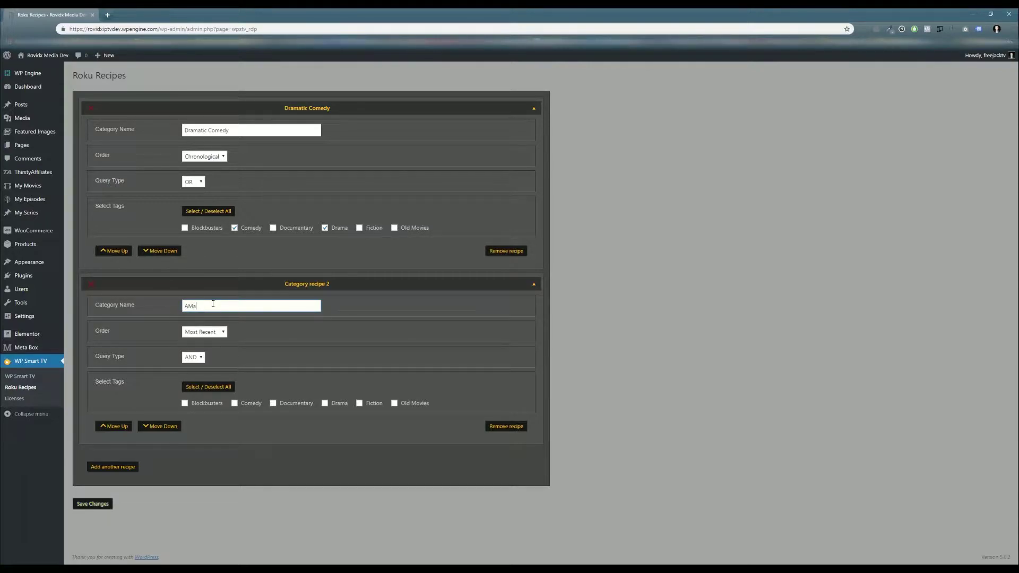
pyautogui.write('azing Fiction')
pyautogui.press('Tab')
pyautogui.click(194, 337)
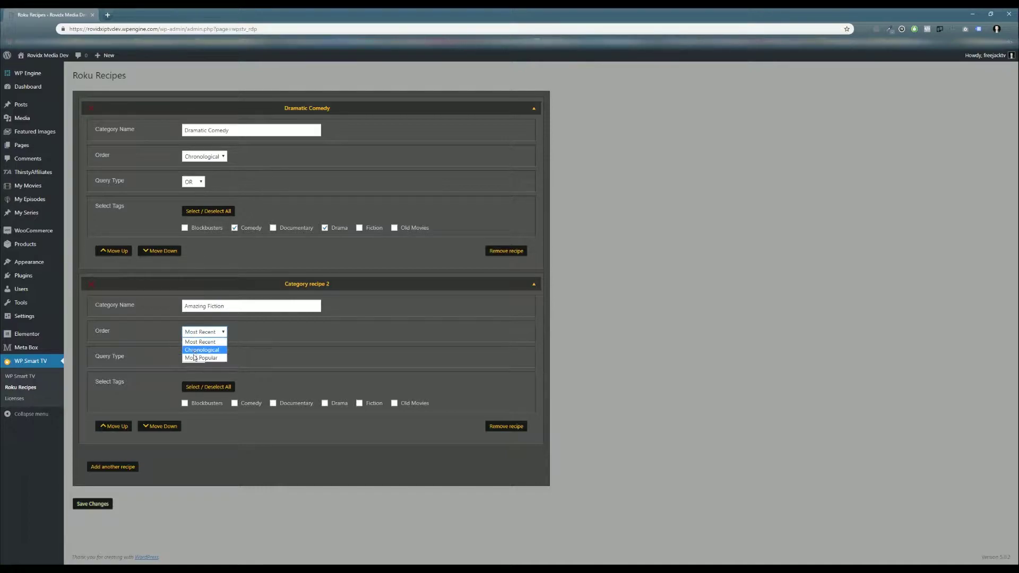
pyautogui.click(194, 359)
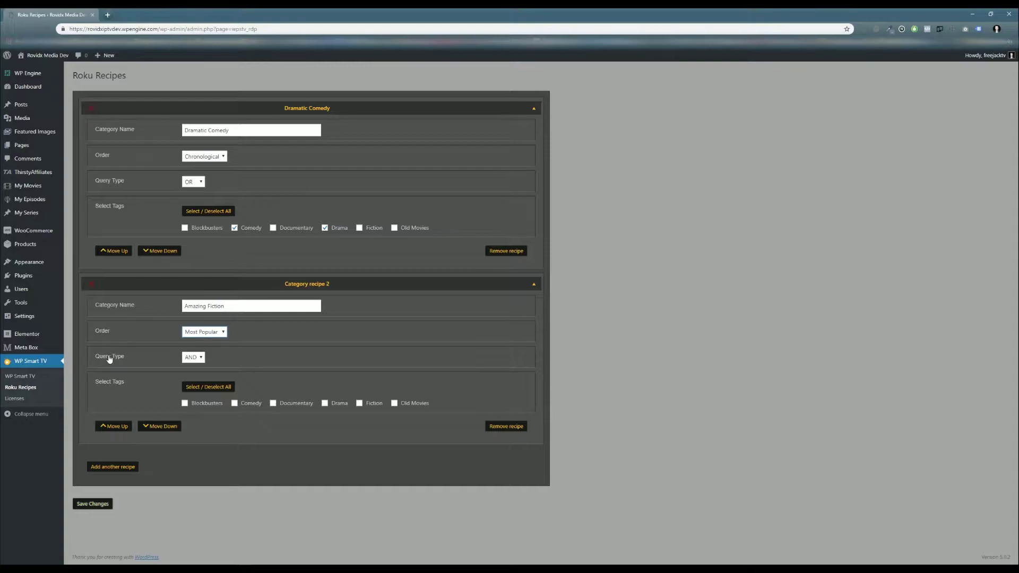
# Select the Fiction and Blockbusters tags for the Amazing Fiction recipe, with AND as the final query type.
pyautogui.click(198, 358)
pyautogui.click(200, 375)
pyautogui.click(360, 404)
pyautogui.click(185, 404)
pyautogui.click(193, 357)
pyautogui.click(191, 372)
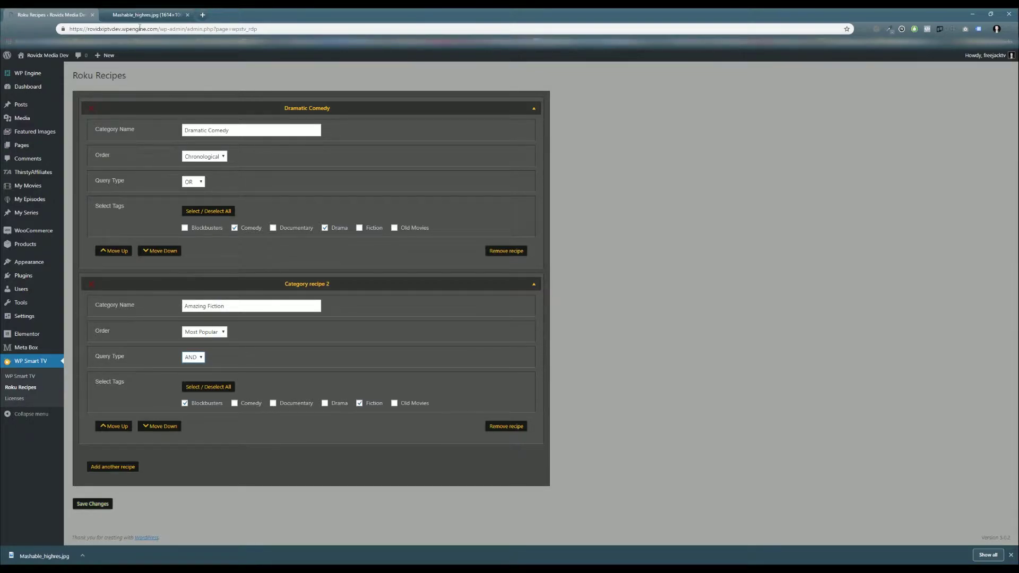
# Examine how category rows are laid out in the Mashable Roku channel image, and return to the recipes page.
pyautogui.click(142, 12)
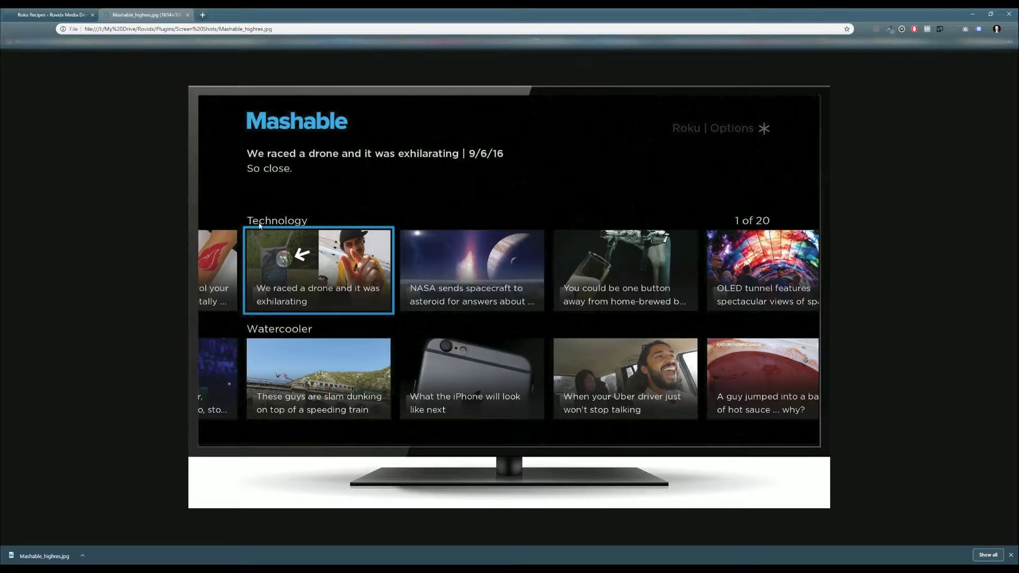
pyautogui.click(25, 11)
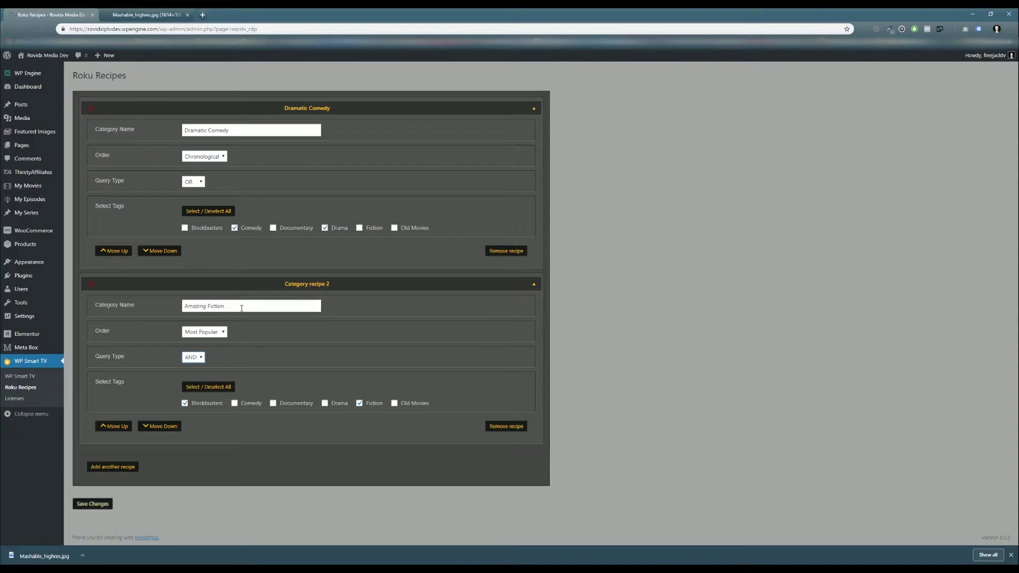
pyautogui.hotkey('ctrl', 'Tab')
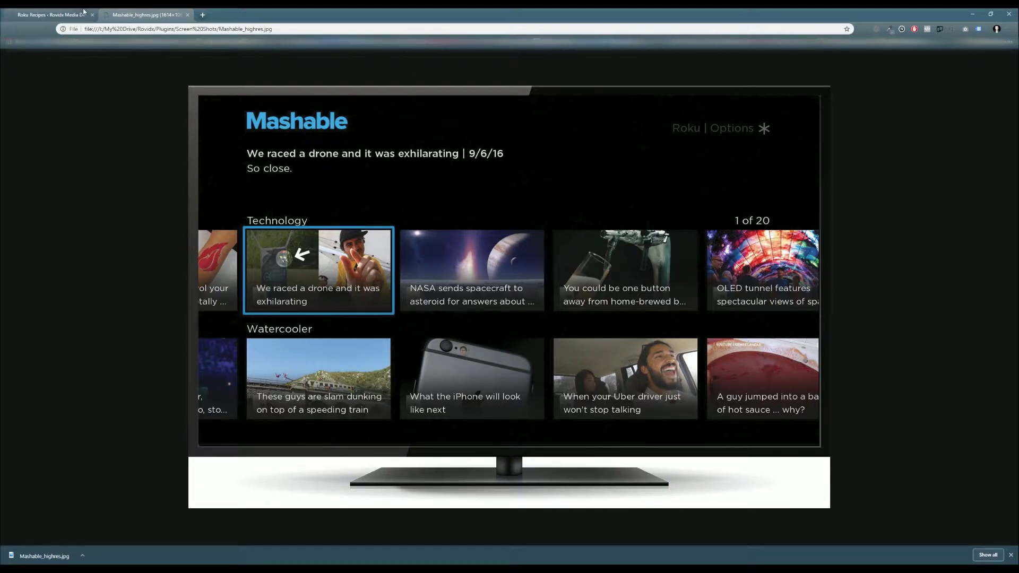
pyautogui.click(54, 14)
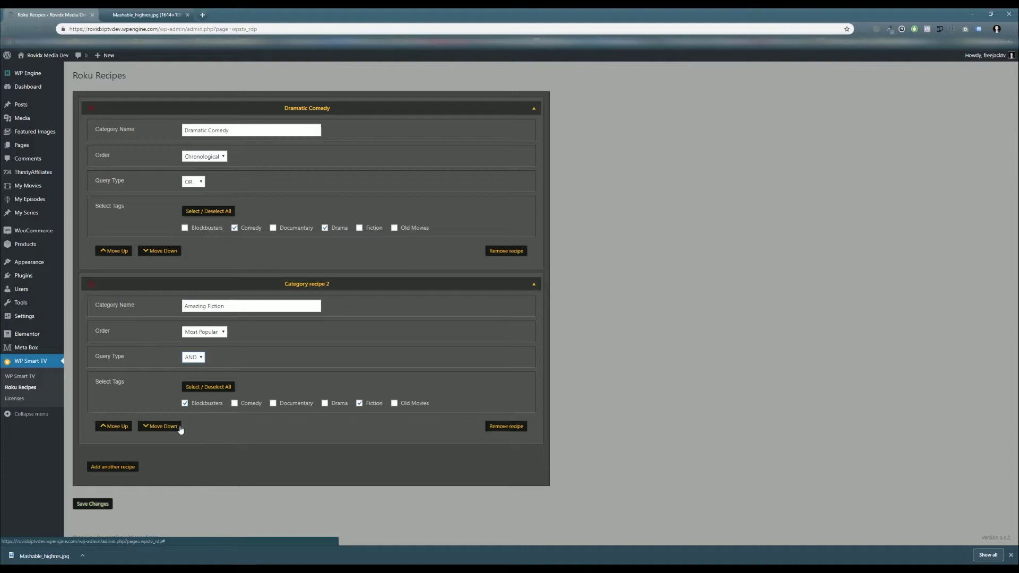
# Move the Amazing Fiction recipe above Dramatic Comedy and save the recipes.
pyautogui.click(110, 428)
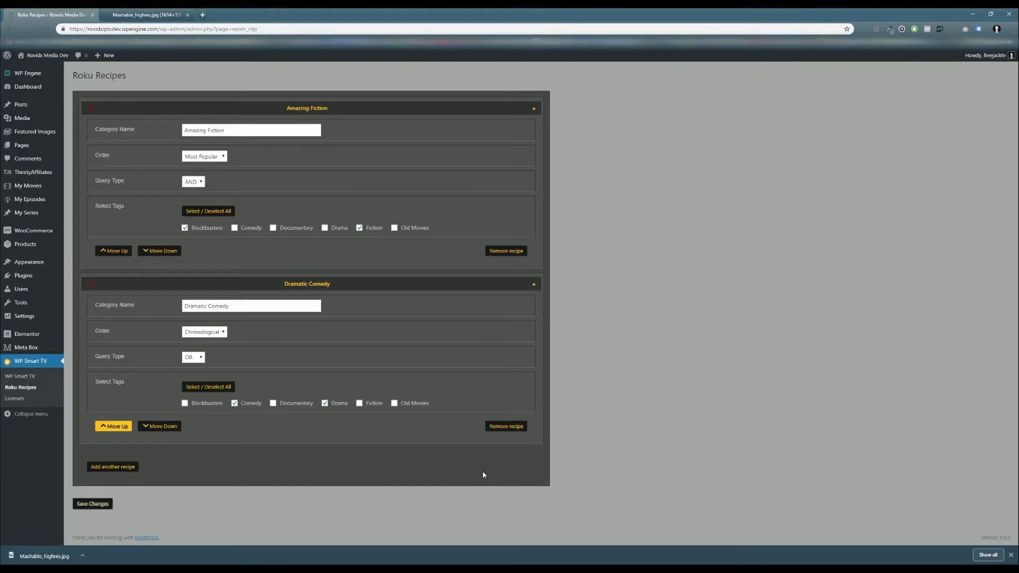
pyautogui.click(105, 506)
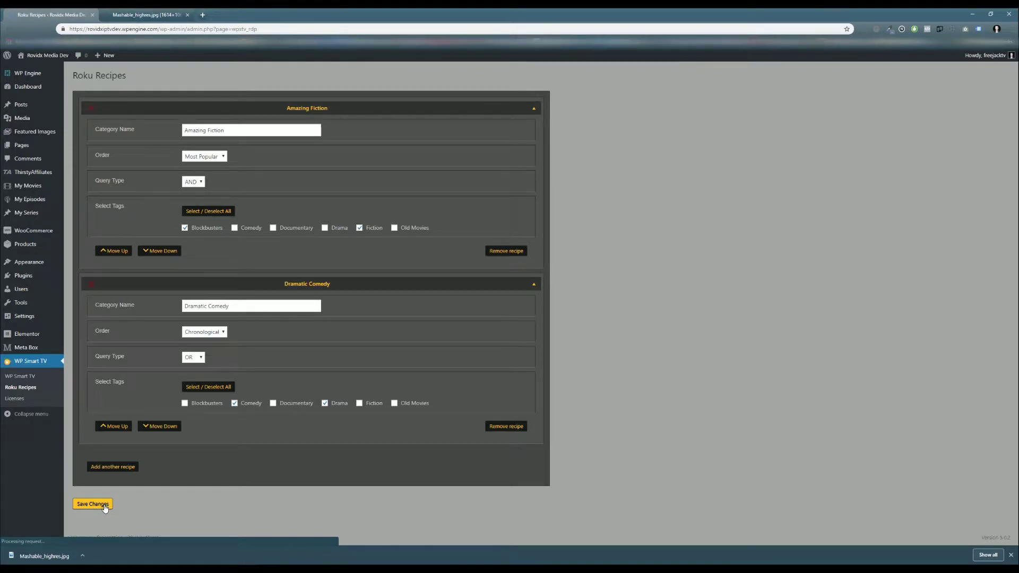
# Add a third recipe with the category name "Test 3" and the order Most Recent.
pyautogui.click(111, 488)
pyautogui.scroll(-2, 257, 464)
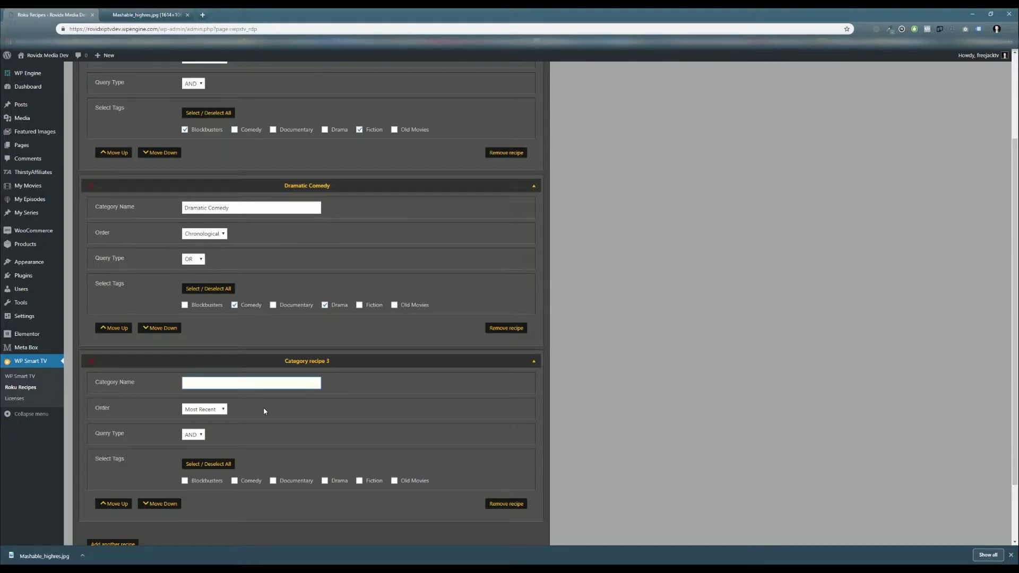
pyautogui.write('Test 3')
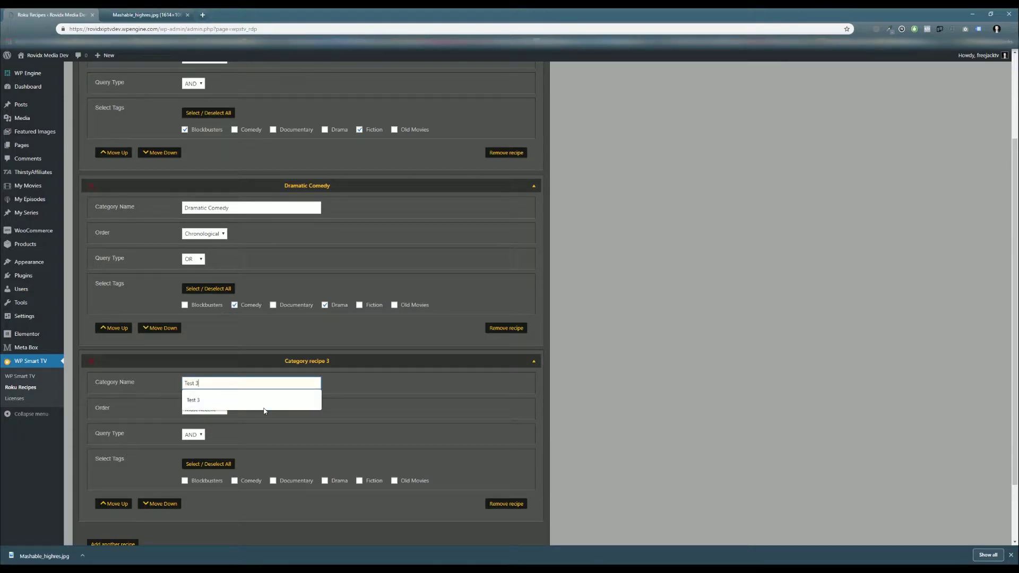
pyautogui.click(265, 411)
pyautogui.click(196, 411)
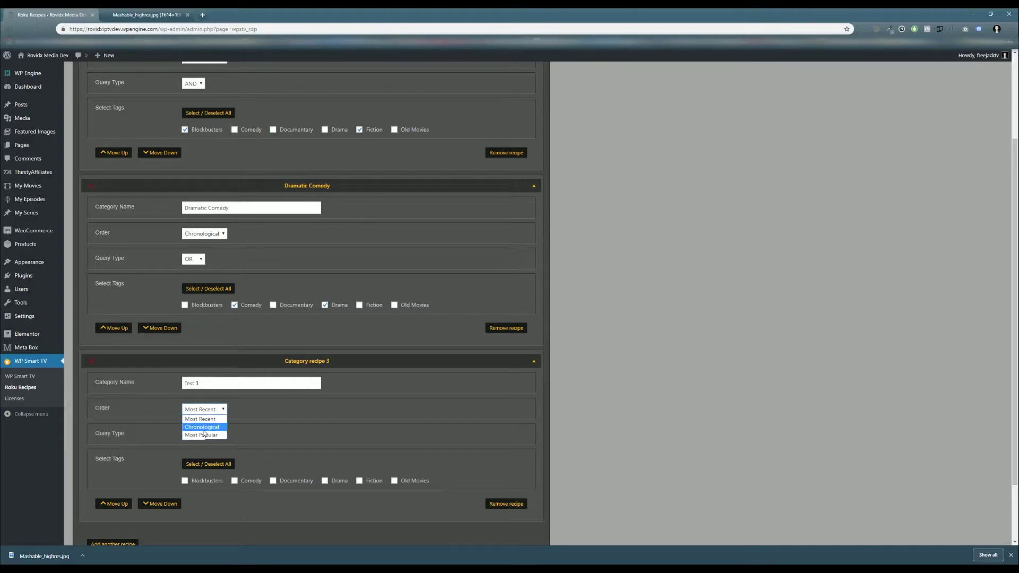
pyautogui.click(202, 420)
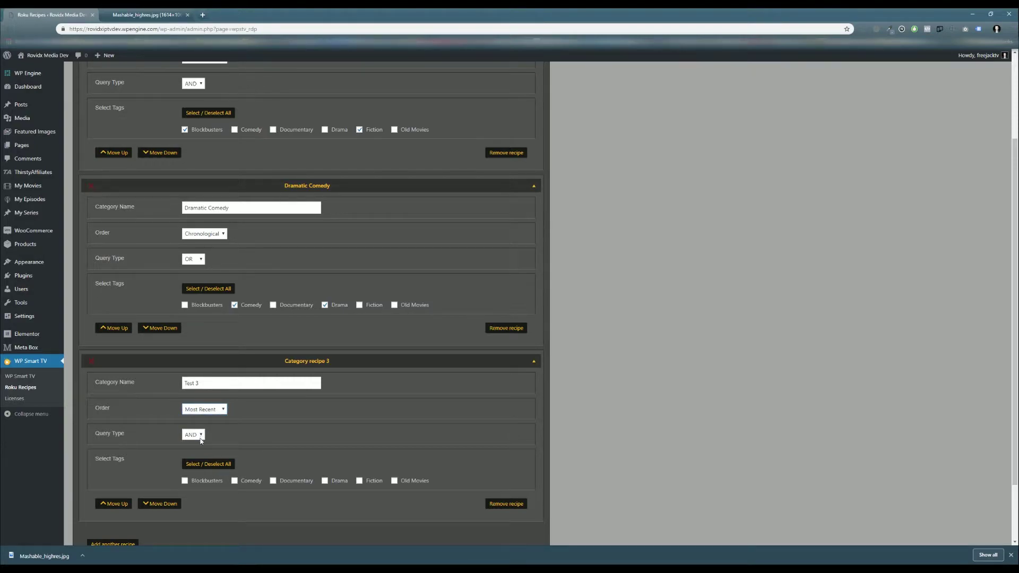
# Select the Blockbusters and Comedy tags for the Test 3 recipe and save the recipes.
pyautogui.click(185, 481)
pyautogui.click(237, 481)
pyautogui.scroll(-2, 228, 526)
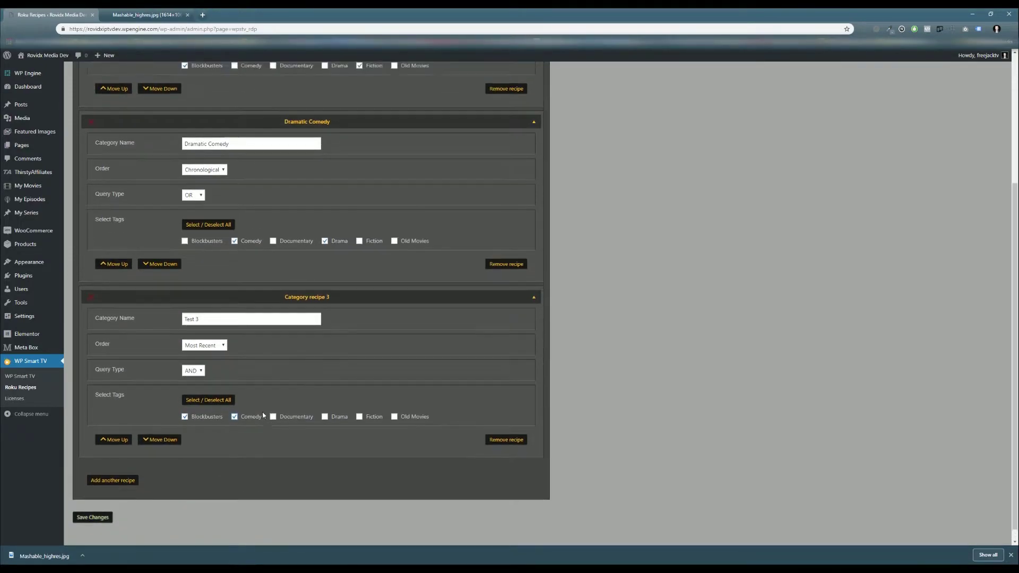
pyautogui.press('Return')
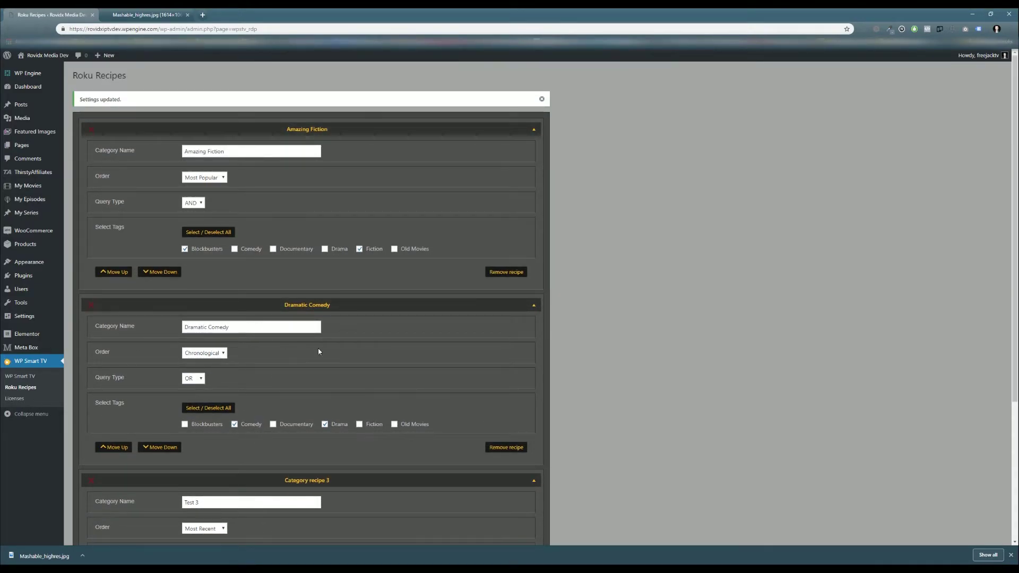
# Remove the Dramatic Comedy recipe and save the list with Test 3 moved above Amazing Fiction.
pyautogui.click(504, 449)
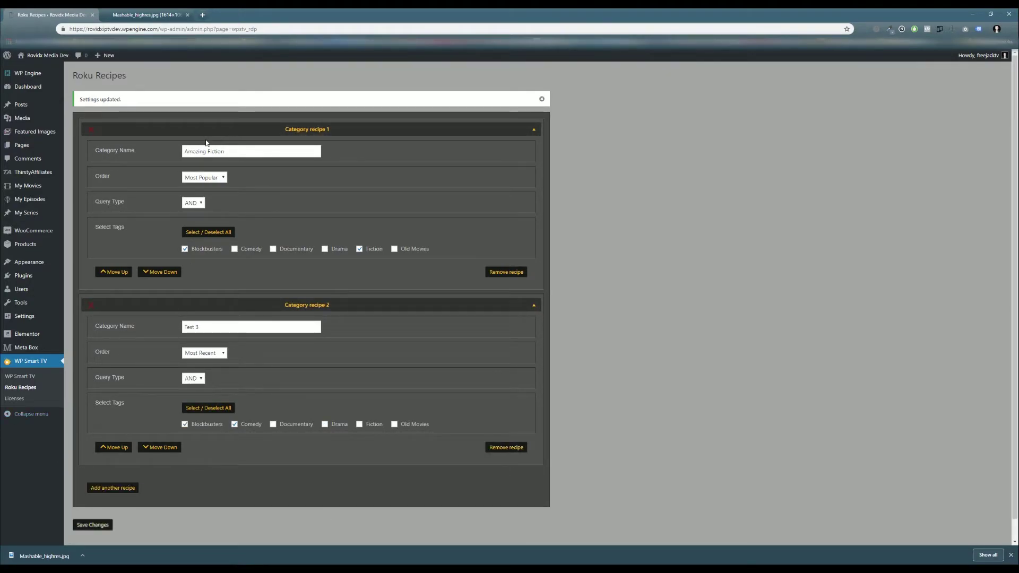
pyautogui.click(118, 452)
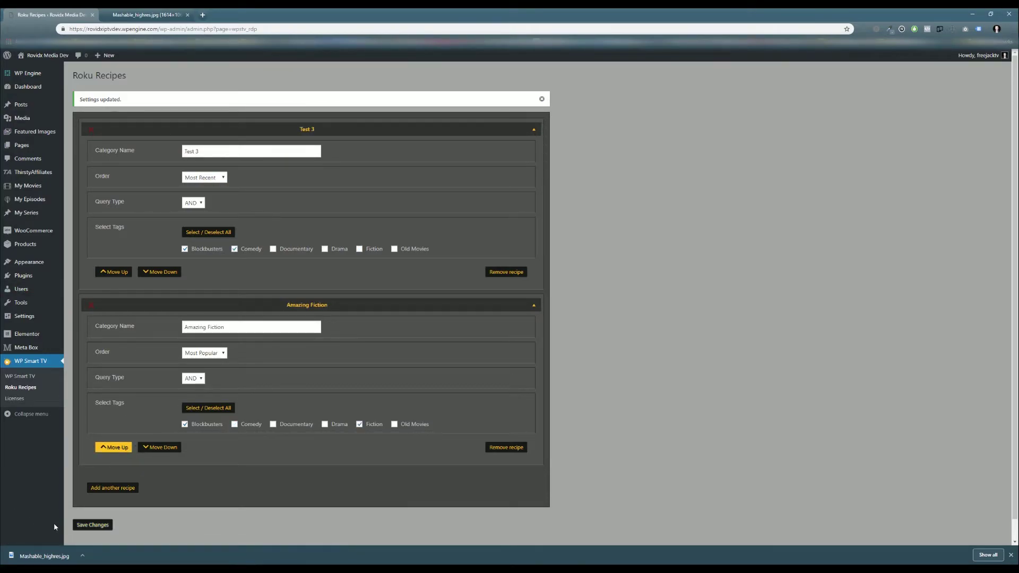
pyautogui.click(93, 525)
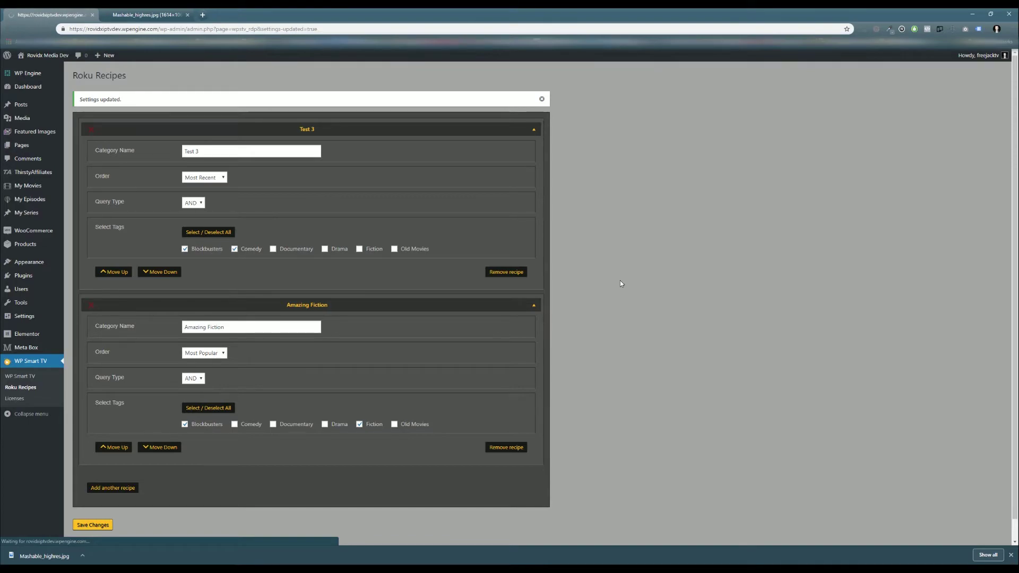